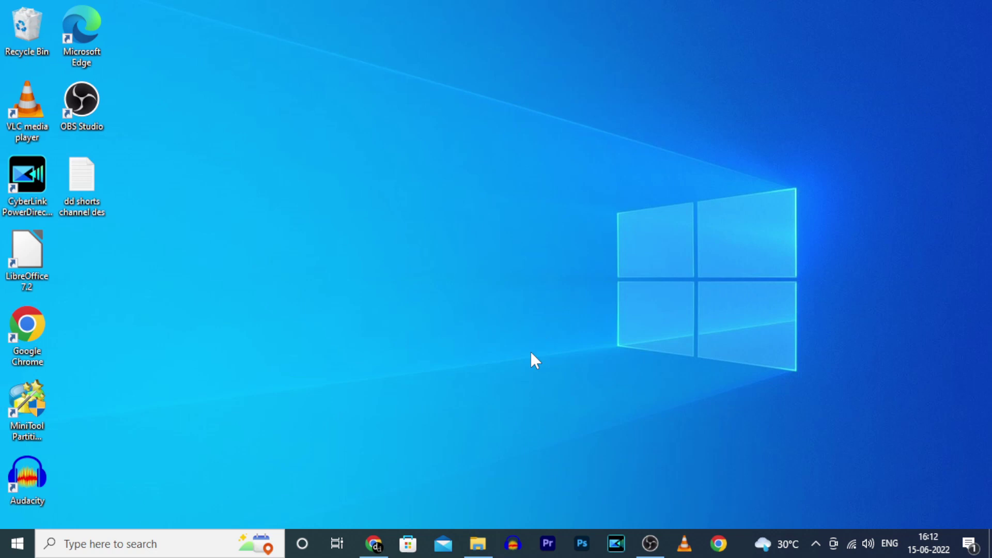
# Switch to Chrome and open YouTube Studio for the channel from the YouTube account
pyautogui.click(374, 543)
pyautogui.click(933, 96)
pyautogui.click(877, 227)
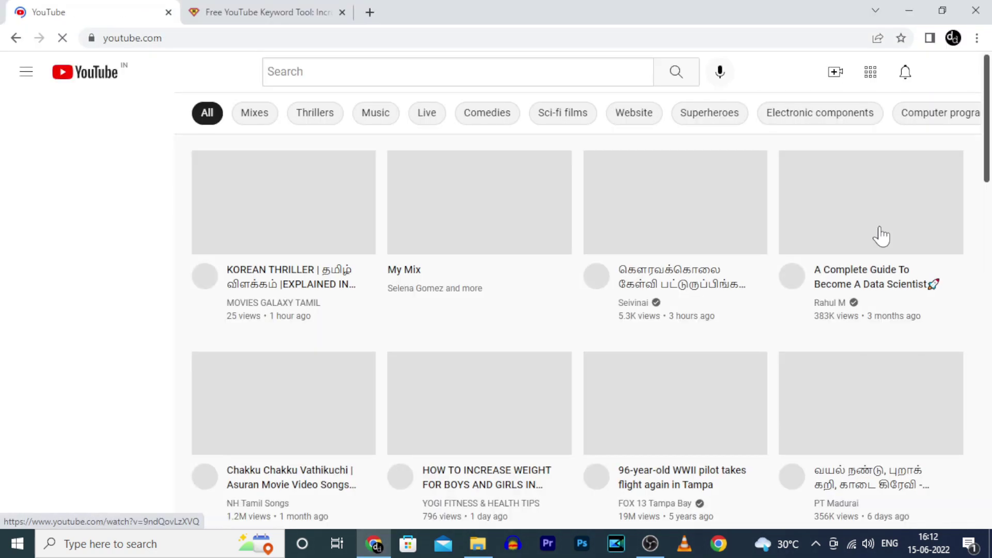
pyautogui.click(949, 71)
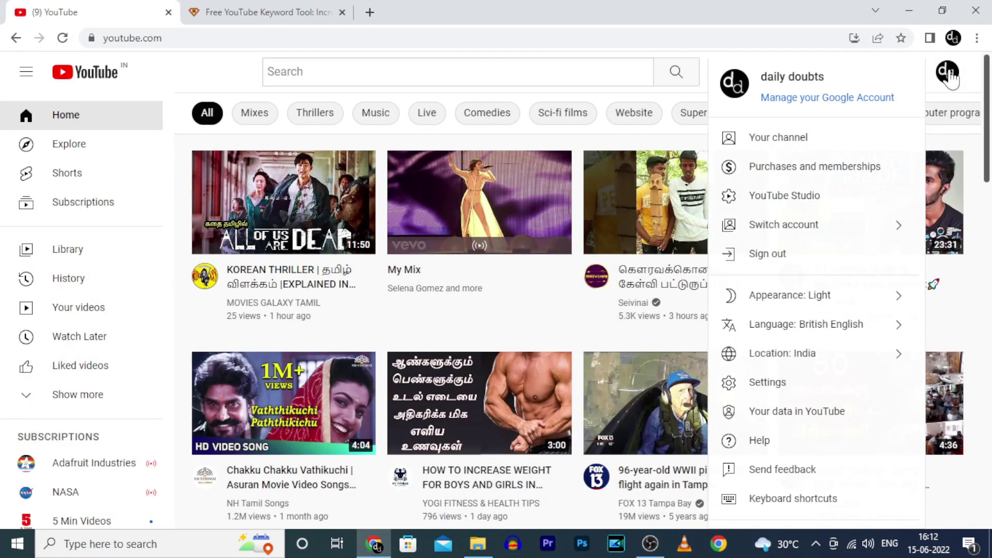
pyautogui.click(820, 197)
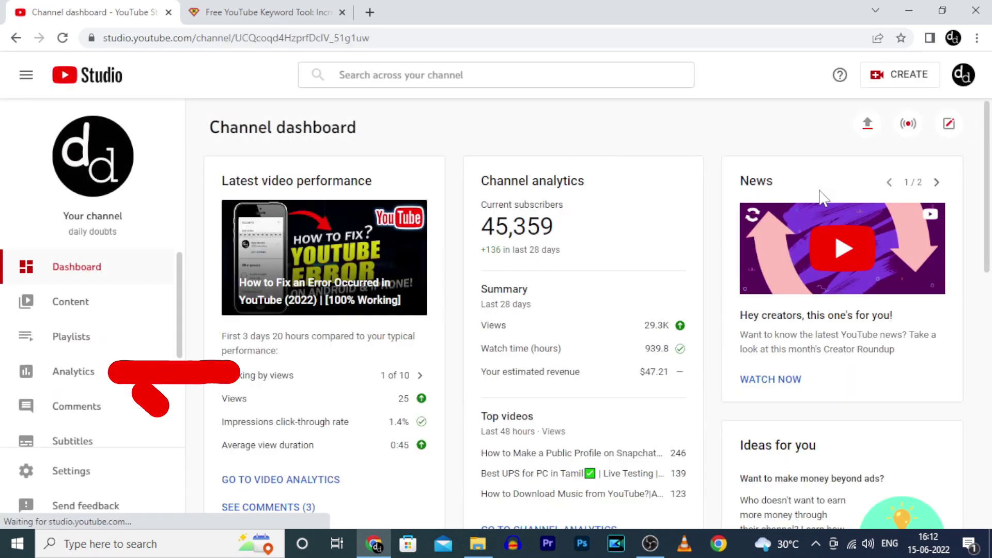
# Open the Research section of the channel analytics and show your viewers' searches
pyautogui.click(100, 373)
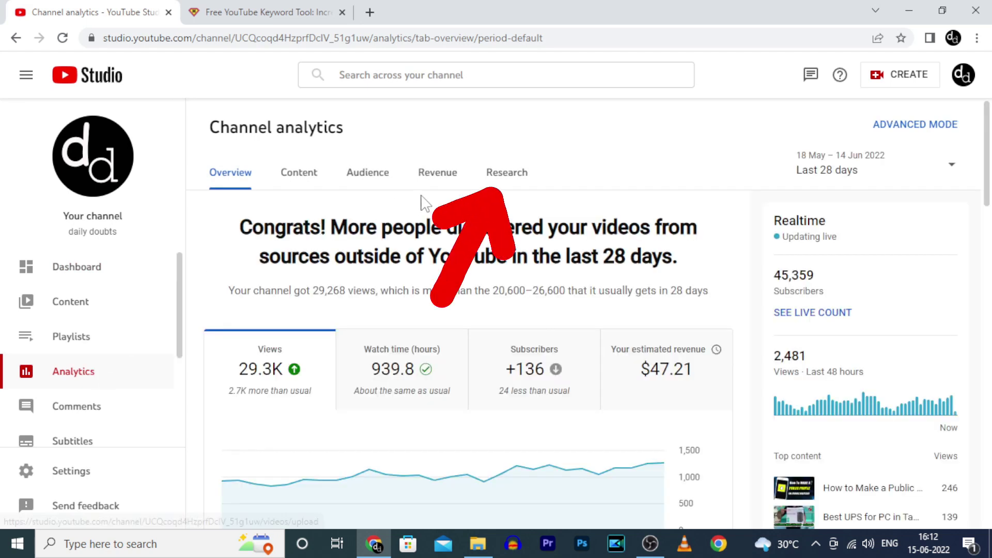
pyautogui.click(510, 180)
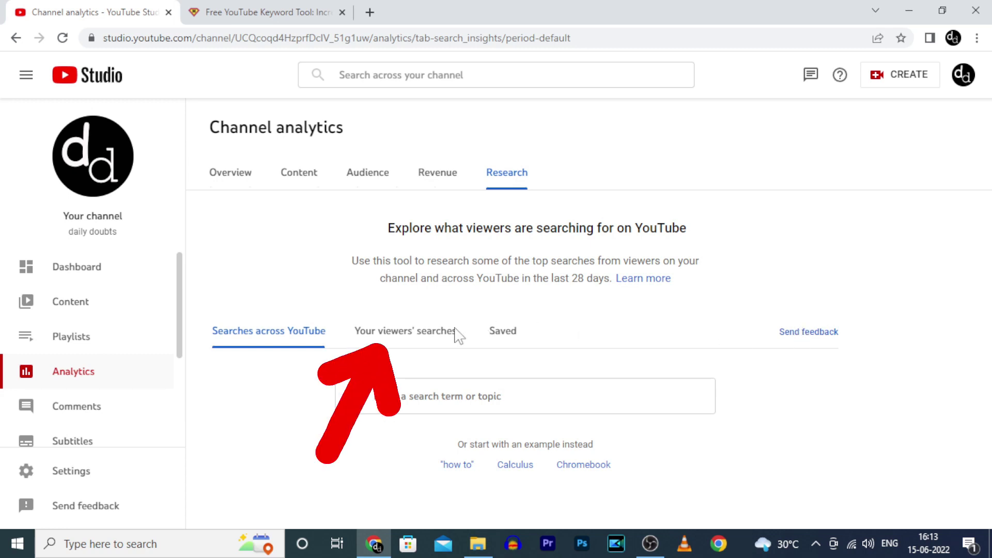
pyautogui.click(405, 344)
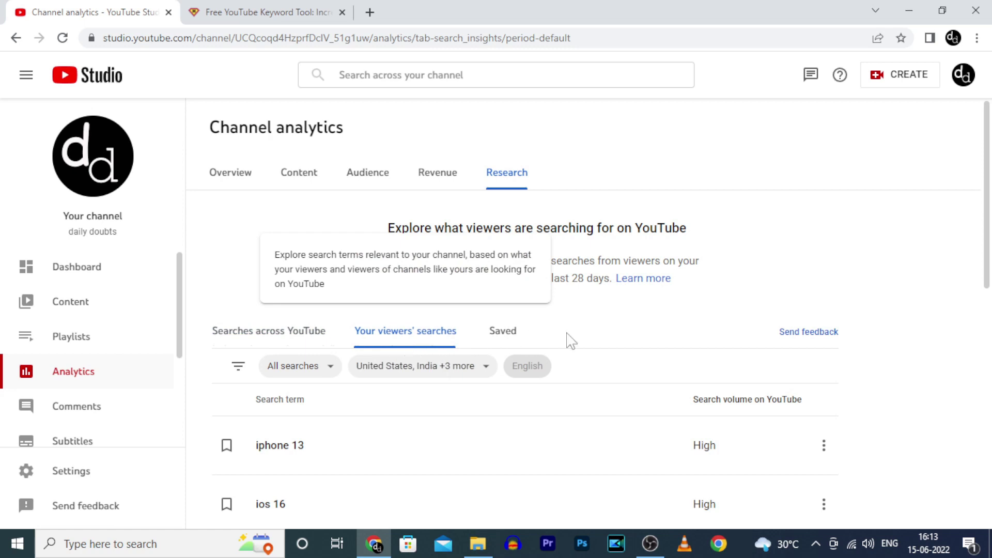
# Examine the viewers' search terms and their search volumes page by page, and return to the first page
pyautogui.scroll(-2, 605, 333)
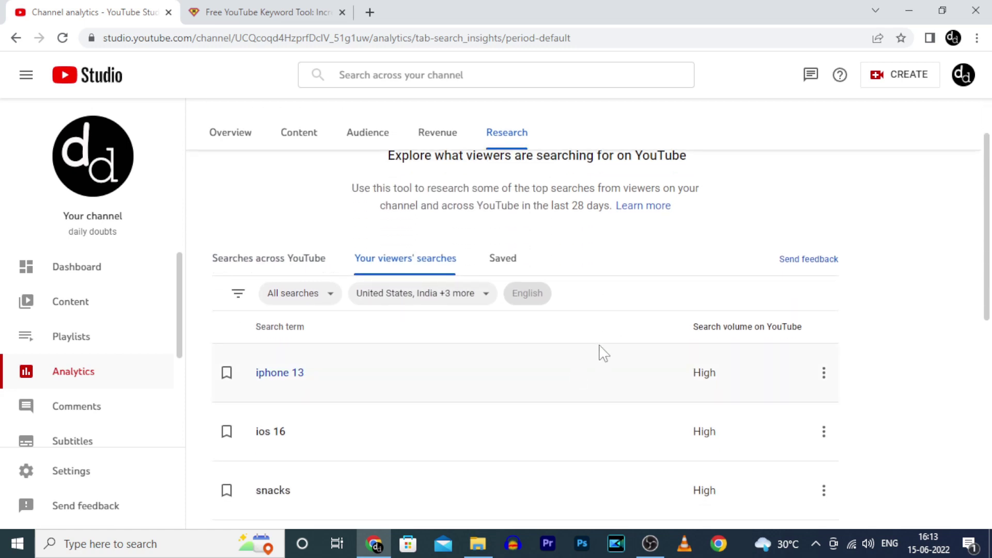
pyautogui.scroll(-8, 690, 320)
pyautogui.click(824, 491)
pyautogui.scroll(8, 633, 418)
pyautogui.scroll(-8, 631, 416)
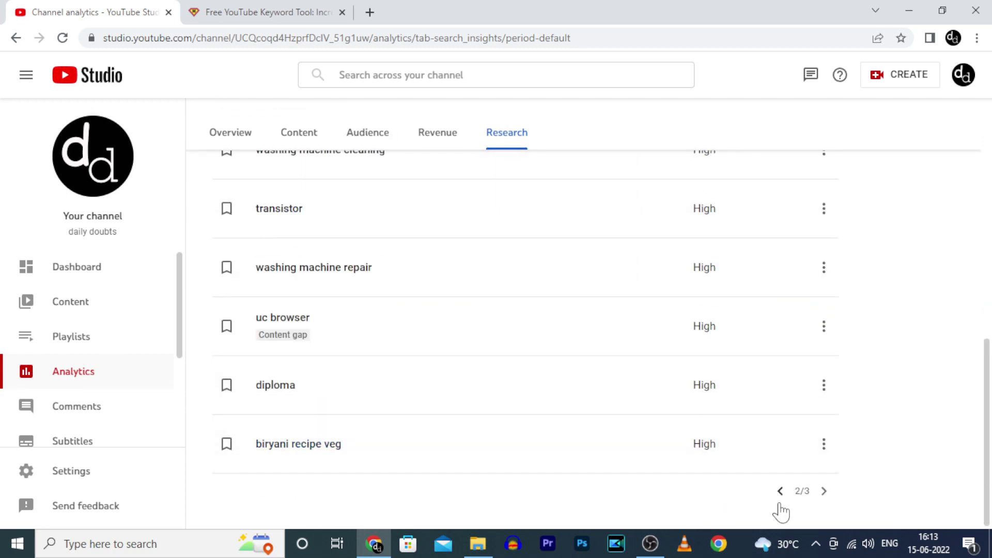
pyautogui.click(824, 491)
pyautogui.scroll(-8, 425, 279)
pyautogui.click(780, 491)
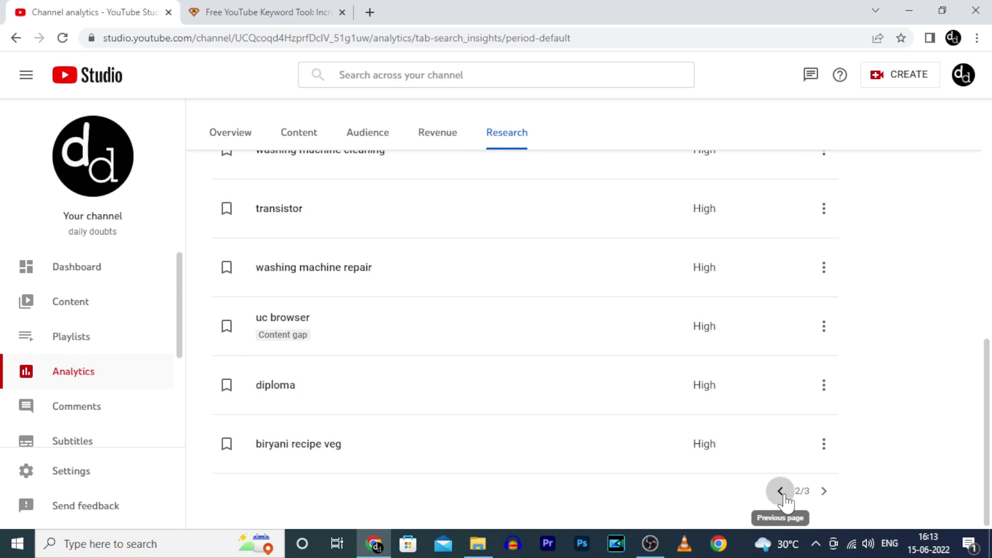
pyautogui.click(780, 490)
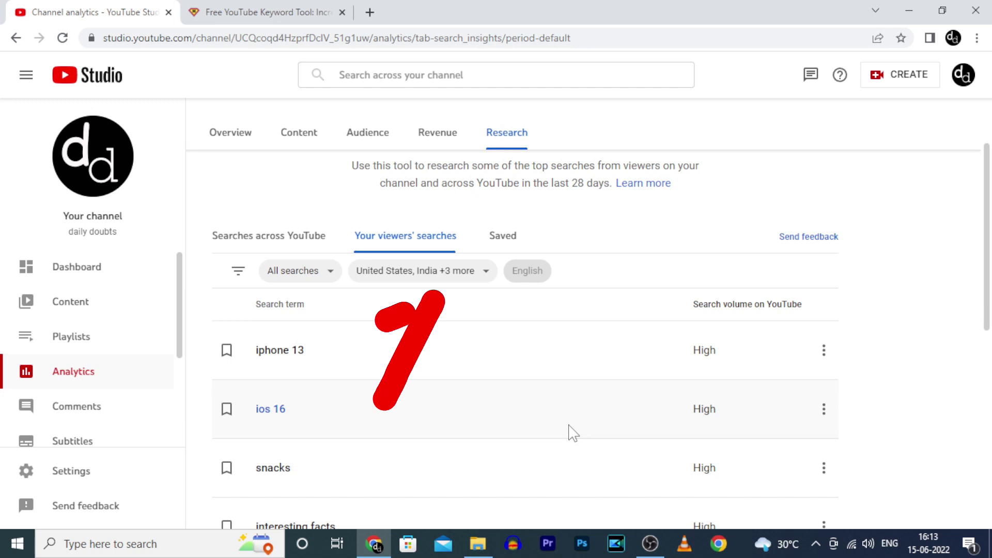
# Filter the viewers' searches by the geography United Kingdom and review the listed terms and volumes
pyautogui.click(485, 274)
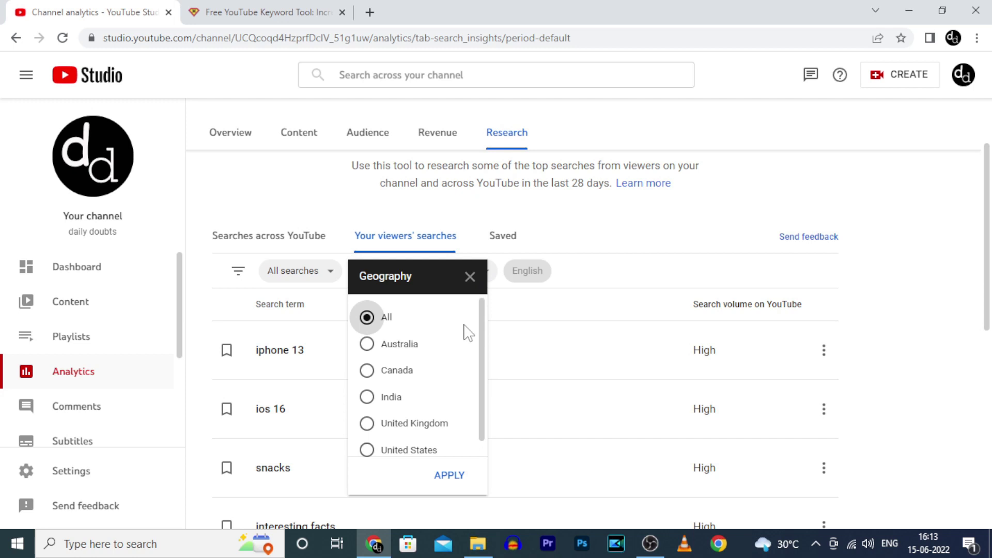
pyautogui.click(367, 424)
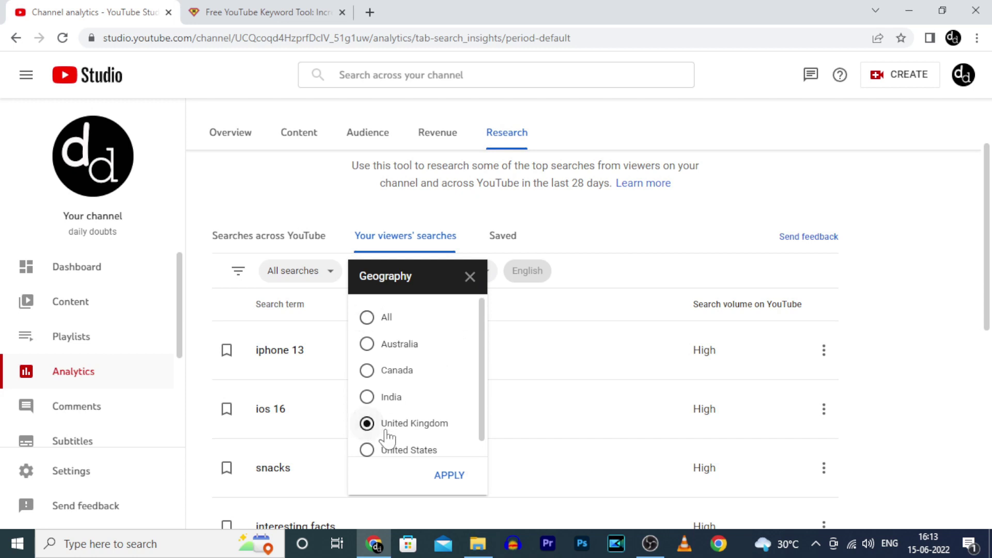
pyautogui.click(461, 478)
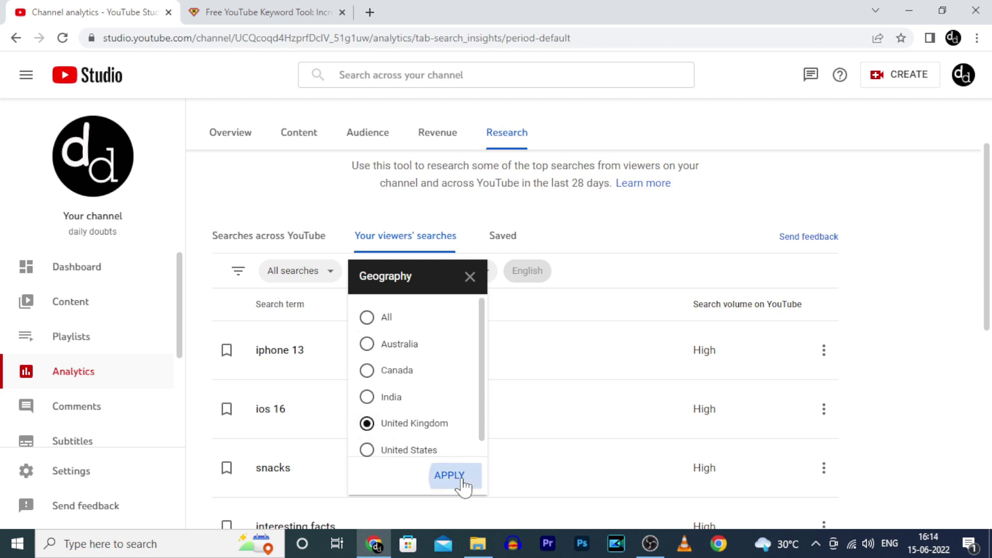
pyautogui.scroll(-7, 804, 360)
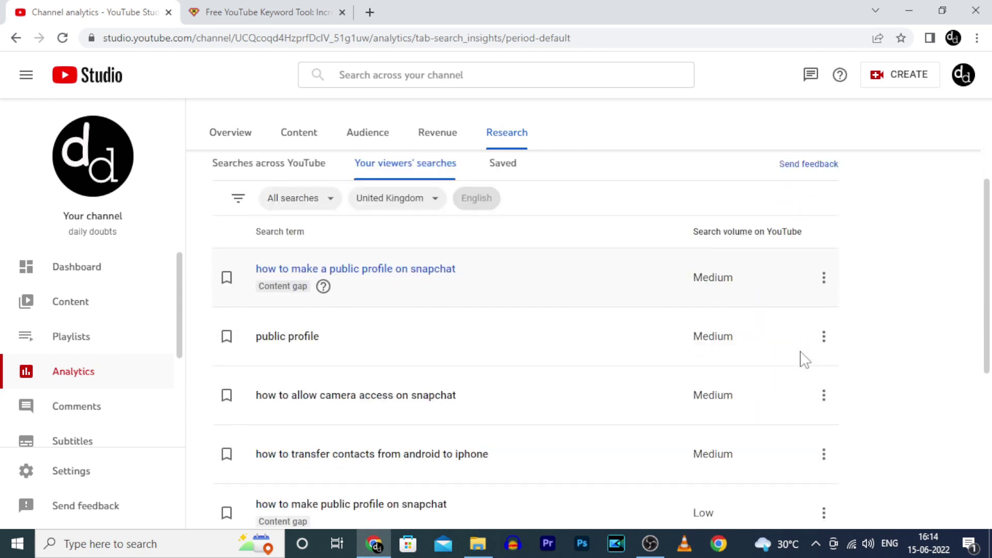
pyautogui.scroll(5, 801, 378)
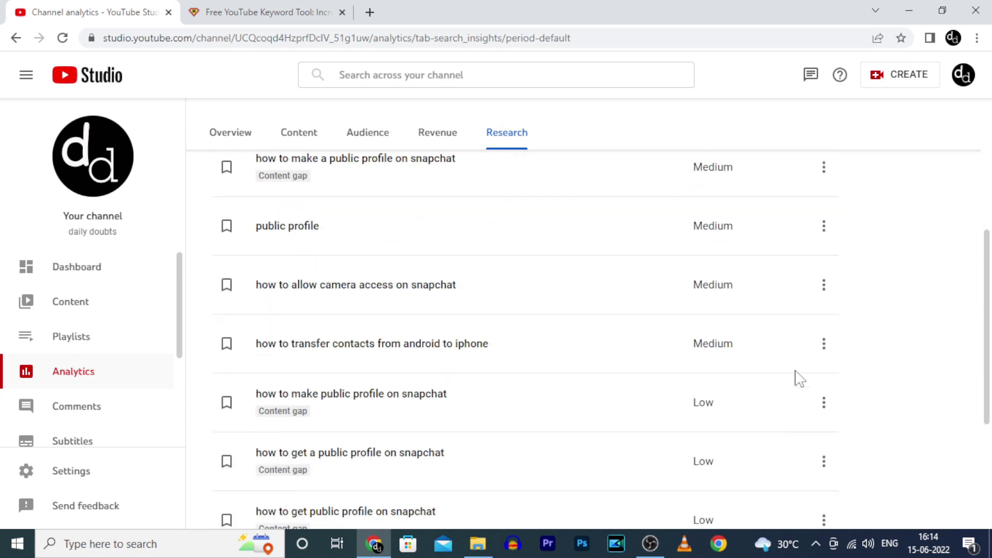
pyautogui.scroll(-1, 799, 379)
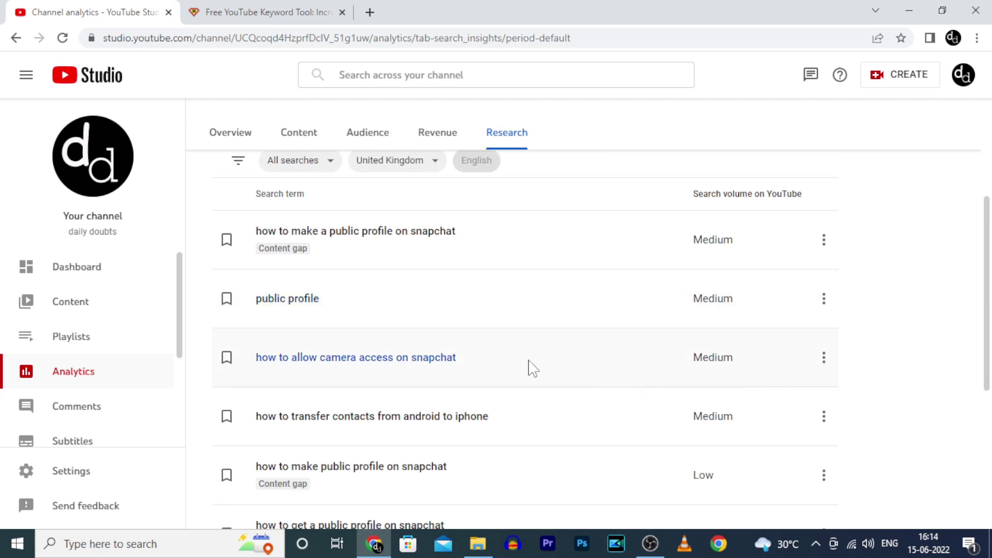
pyautogui.scroll(3, 487, 310)
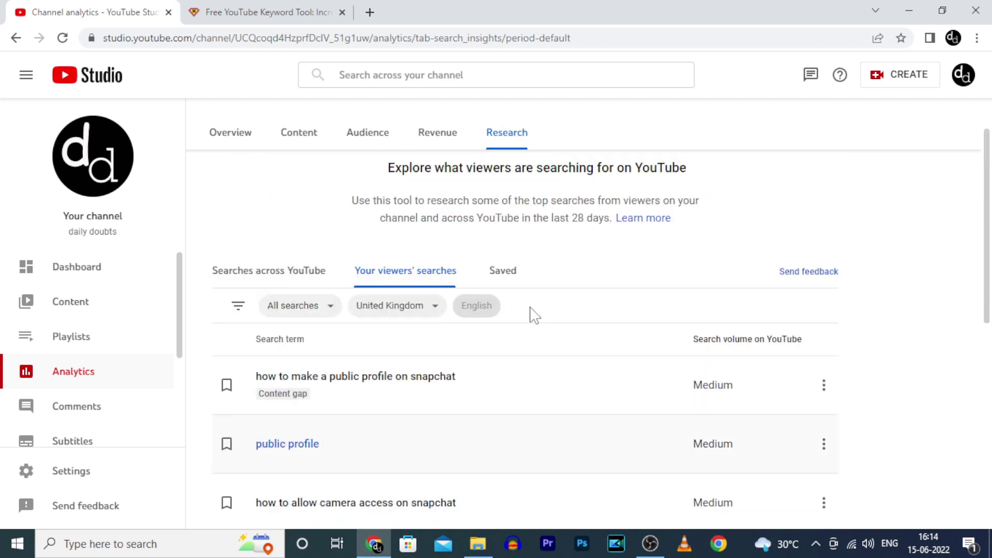
# Apply the Canada and United States geography filters to the viewers' searches and review the listed terms
pyautogui.click(435, 311)
pyautogui.scroll(-1, 377, 371)
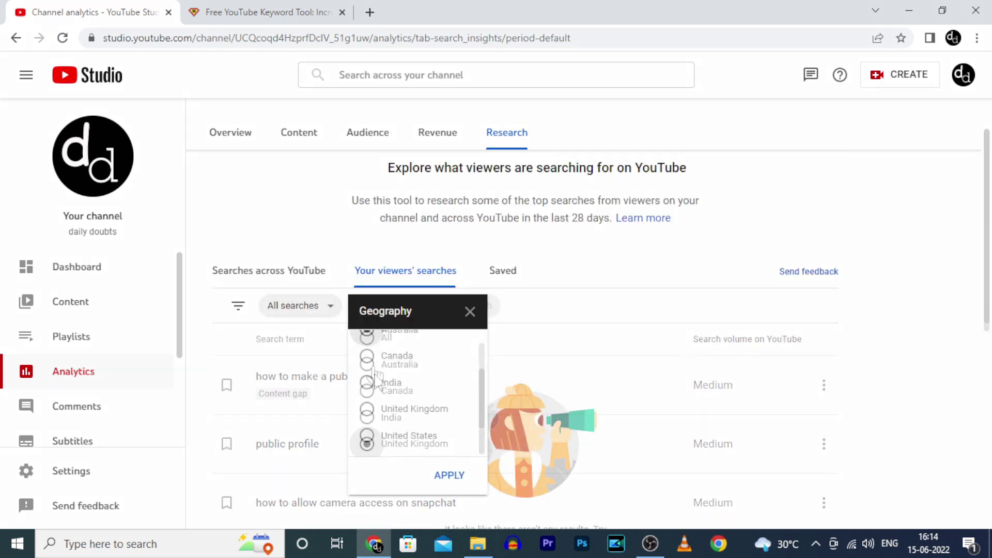
pyautogui.click(367, 354)
pyautogui.click(442, 476)
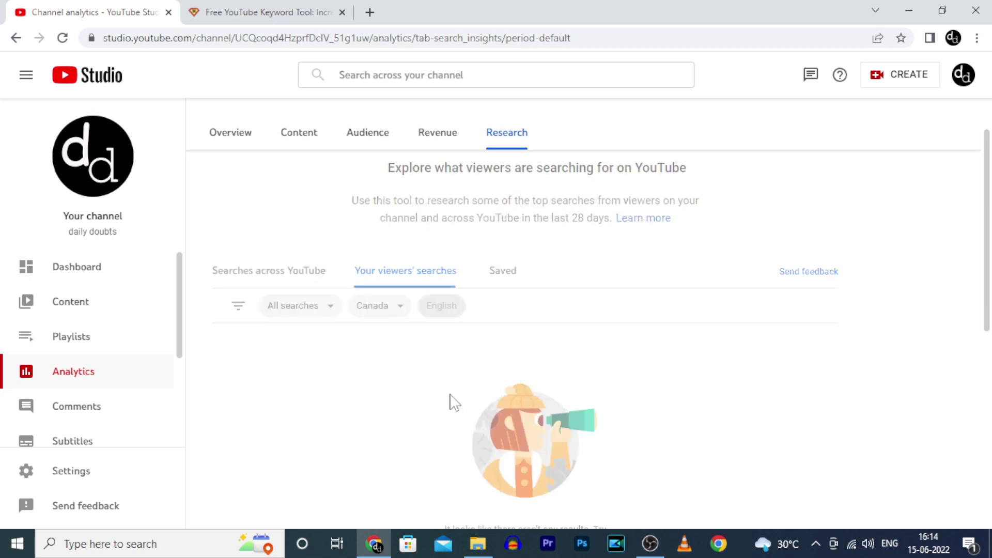
pyautogui.scroll(-3, 449, 401)
pyautogui.scroll(3, 450, 401)
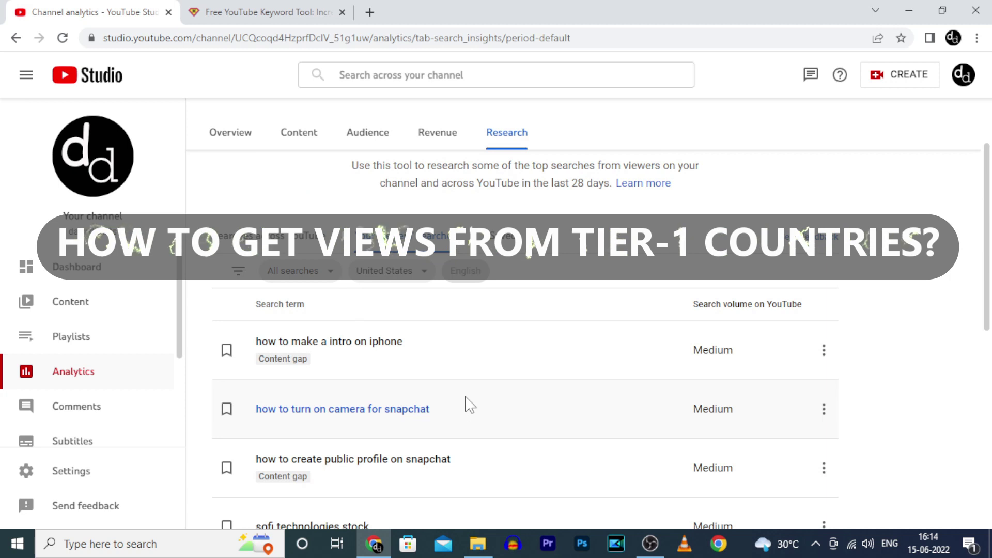
pyautogui.scroll(1, 471, 336)
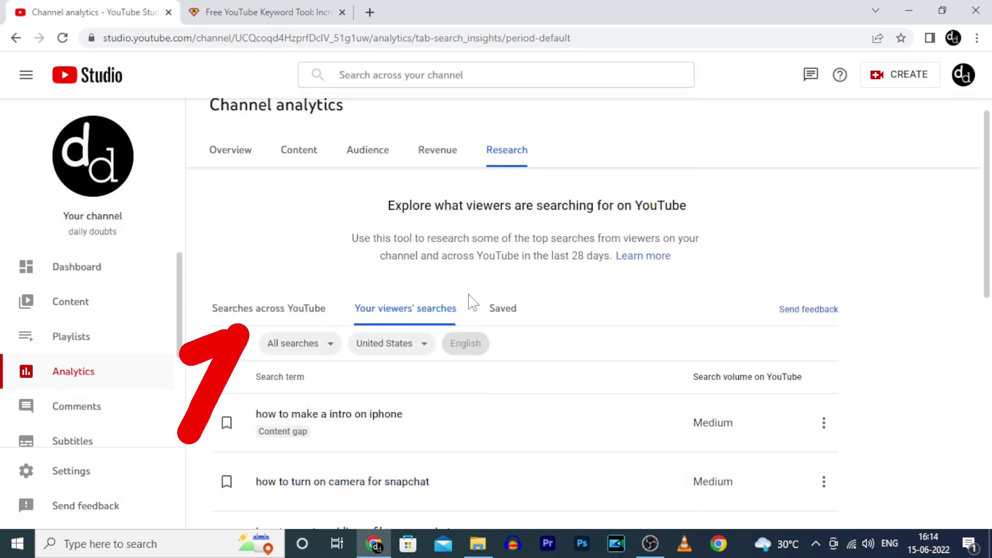
# Search for "digital marketing" in the searches across YouTube
pyautogui.click(271, 315)
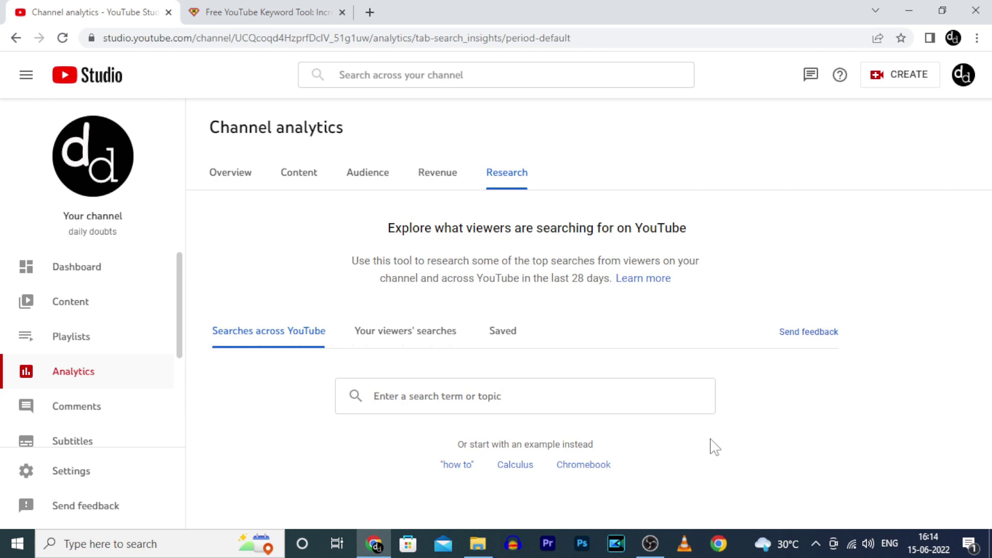
pyautogui.click(588, 400)
pyautogui.write('digita')
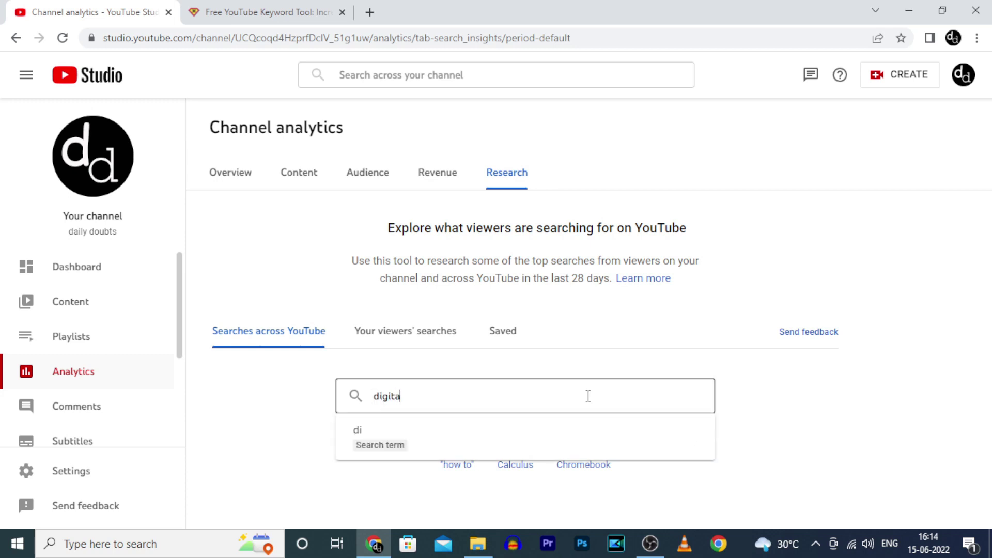
pyautogui.write('l marketing')
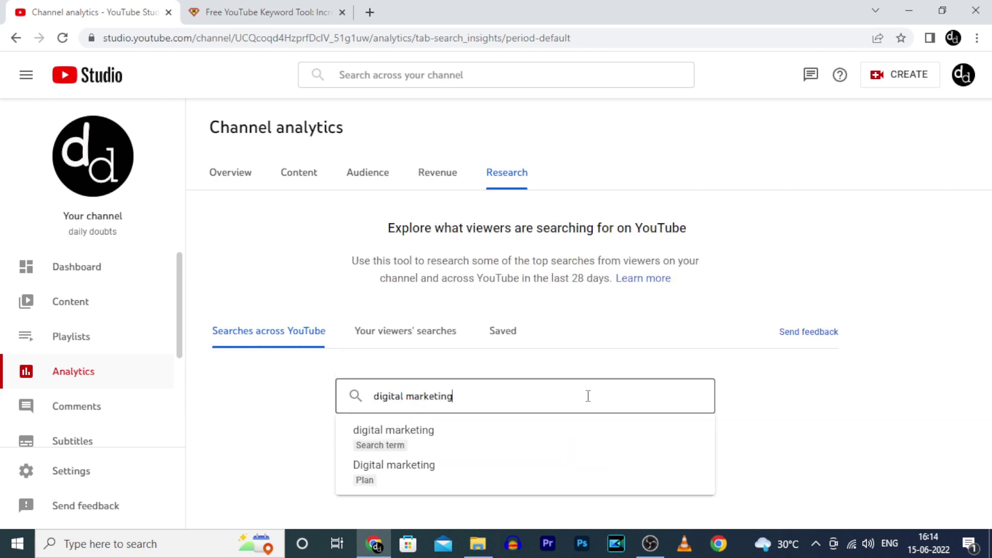
pyautogui.press('Return')
# Look through the digital marketing search terms and limit their geography to United States
pyautogui.scroll(-9, 588, 395)
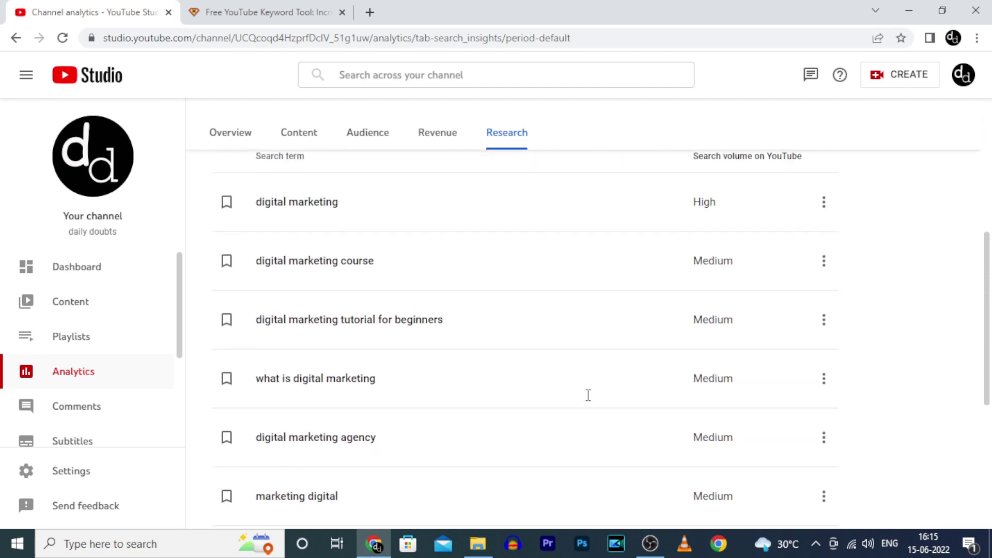
pyautogui.scroll(-2, 588, 395)
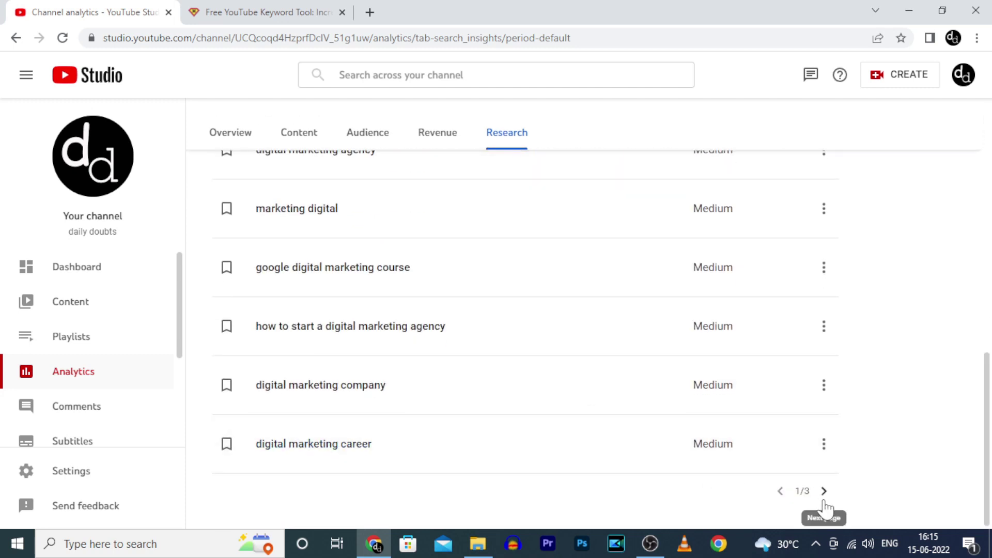
pyautogui.scroll(10, 635, 448)
pyautogui.scroll(-1, 627, 453)
pyautogui.scroll(-3, 627, 455)
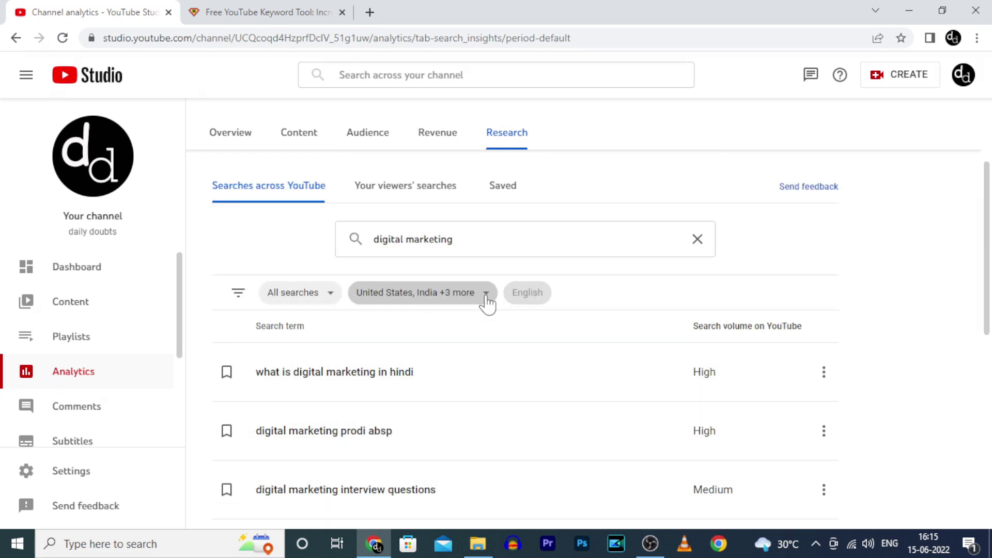
pyautogui.click(485, 302)
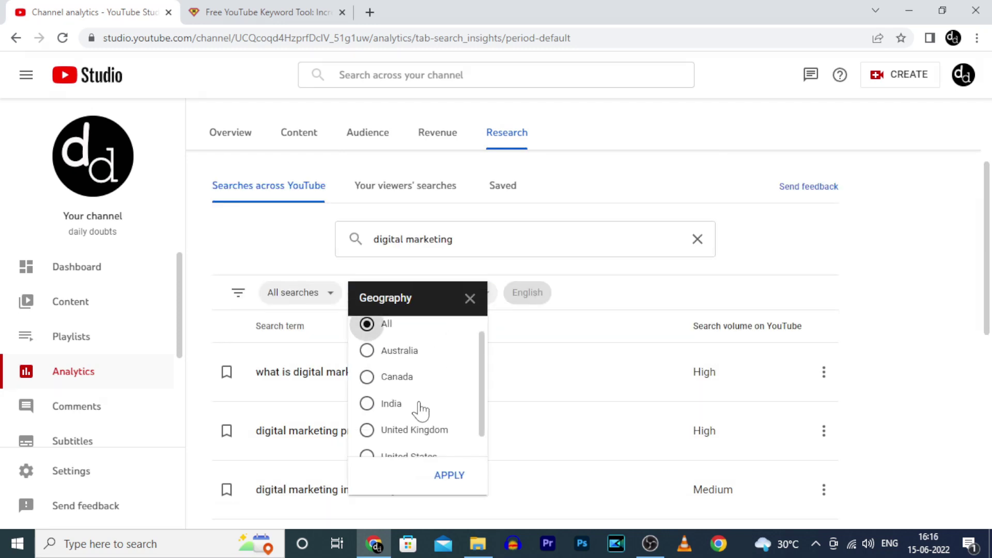
pyautogui.scroll(-1, 420, 410)
pyautogui.click(367, 437)
pyautogui.click(449, 476)
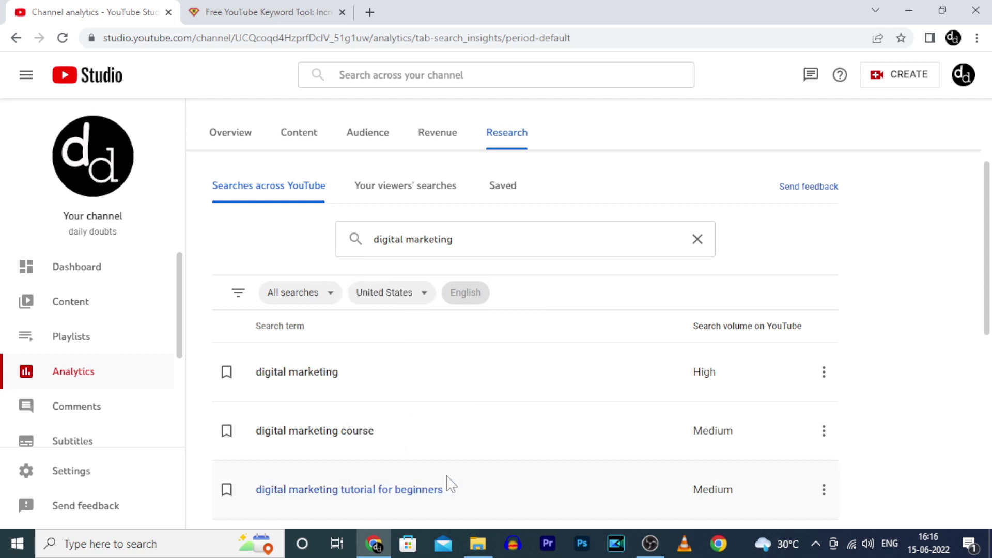
# Examine the United States search terms for digital marketing and their search volumes on all result pages
pyautogui.scroll(-1, 769, 385)
pyautogui.scroll(-8, 768, 385)
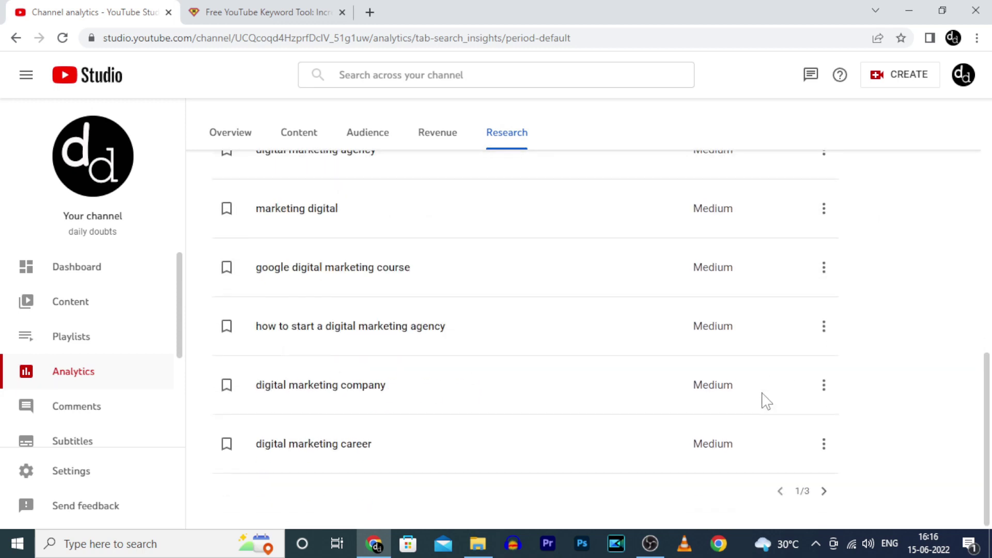
pyautogui.click(823, 491)
pyautogui.scroll(6, 731, 455)
pyautogui.scroll(3, 731, 455)
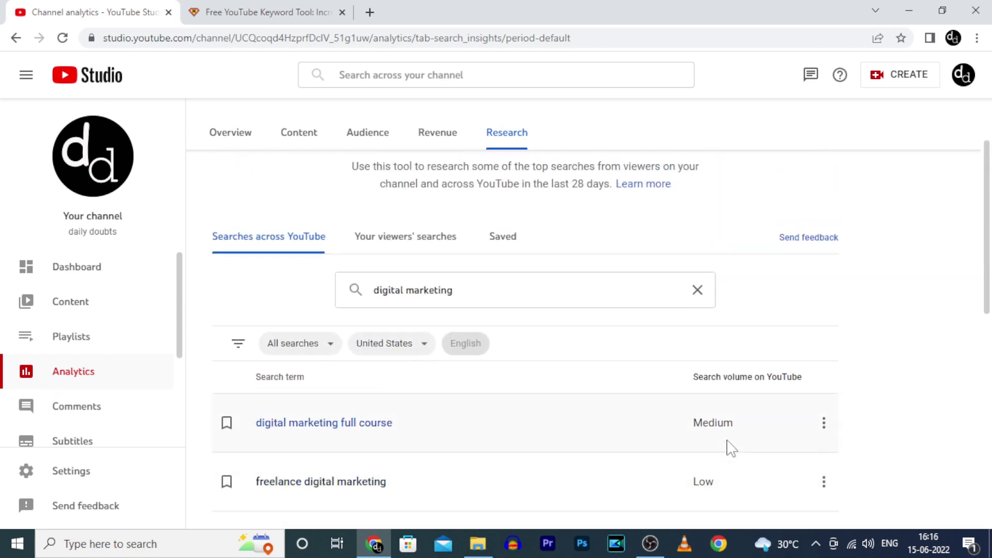
pyautogui.scroll(-9, 732, 446)
pyautogui.click(826, 492)
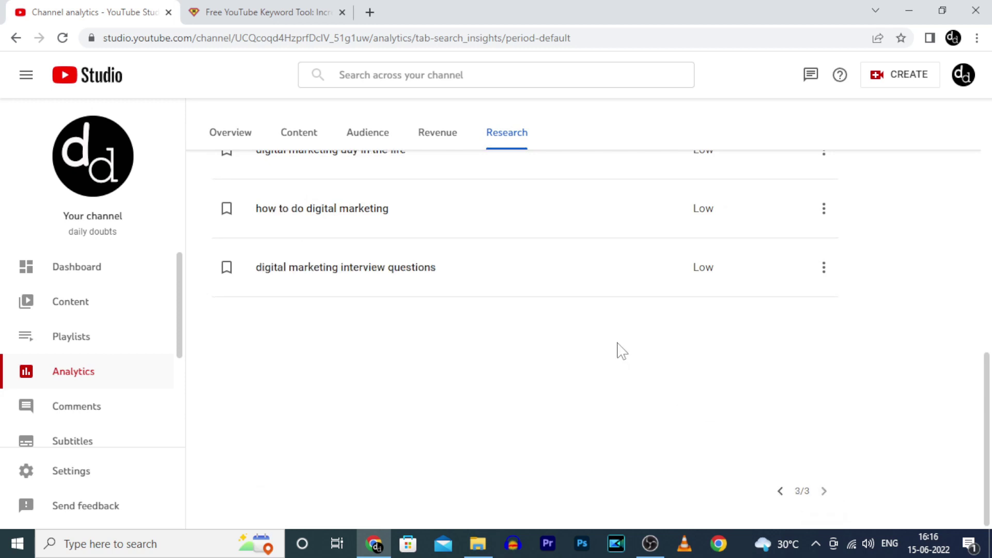
pyautogui.scroll(8, 617, 355)
pyautogui.scroll(-1, 621, 350)
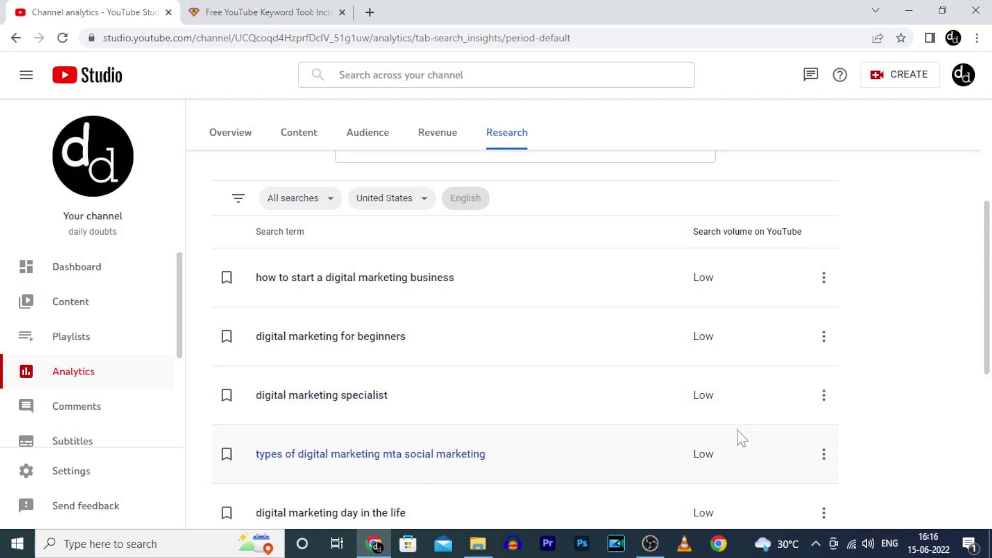
pyautogui.scroll(-5, 747, 444)
pyautogui.scroll(8, 770, 385)
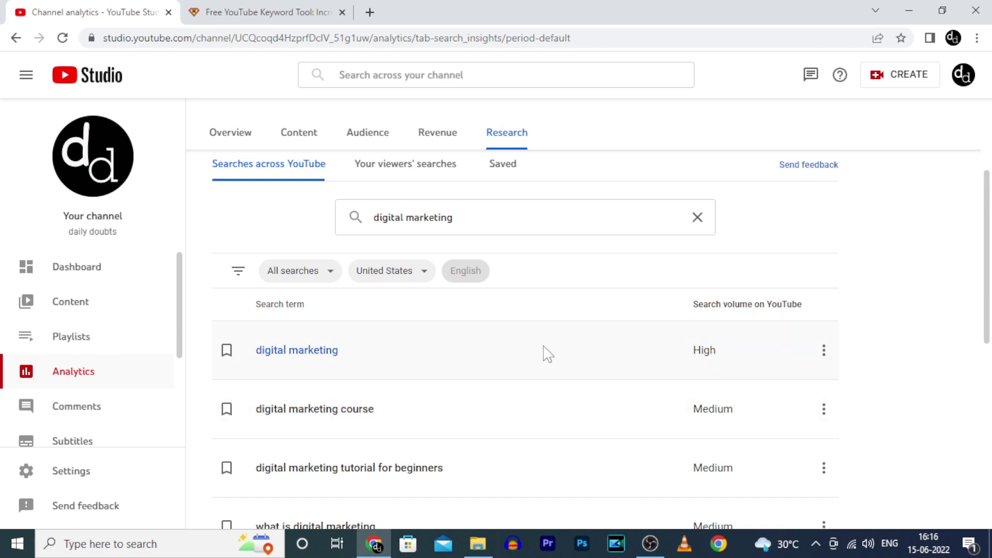
# Save the search terms "digital marketing", "digital marketing course" and "digital marketing tutorial for beginners"
pyautogui.click(226, 351)
pyautogui.click(228, 409)
pyautogui.click(226, 468)
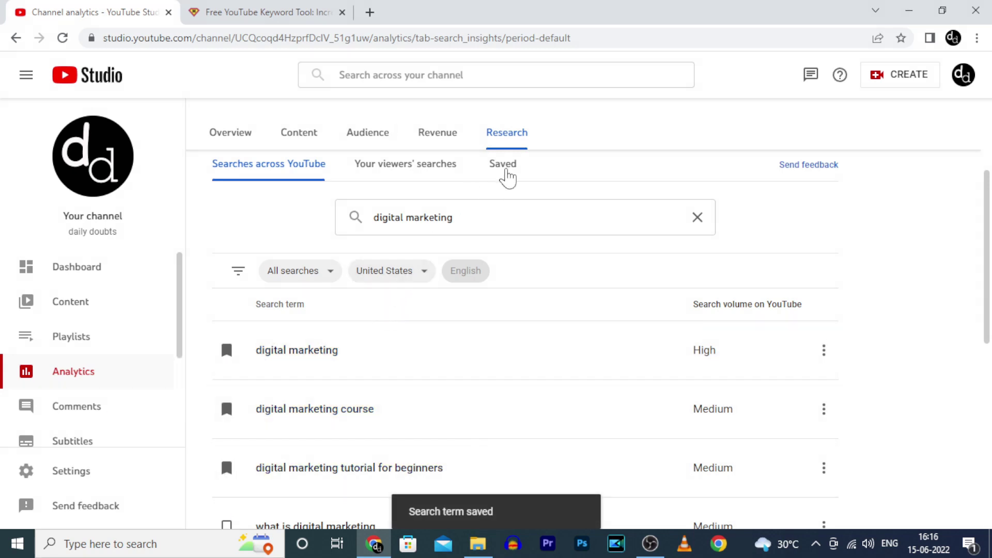
# Open the saved search terms and look through the list
pyautogui.click(505, 173)
pyautogui.scroll(-5, 367, 359)
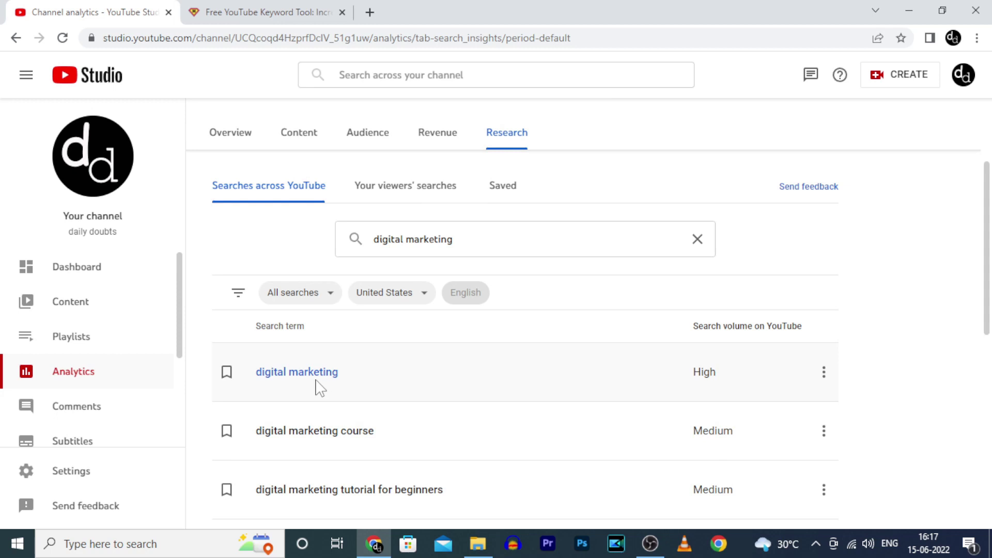
# Open the YouTube results for the search term "digital marketing", look through the listed videos, and close the results page
pyautogui.click(313, 383)
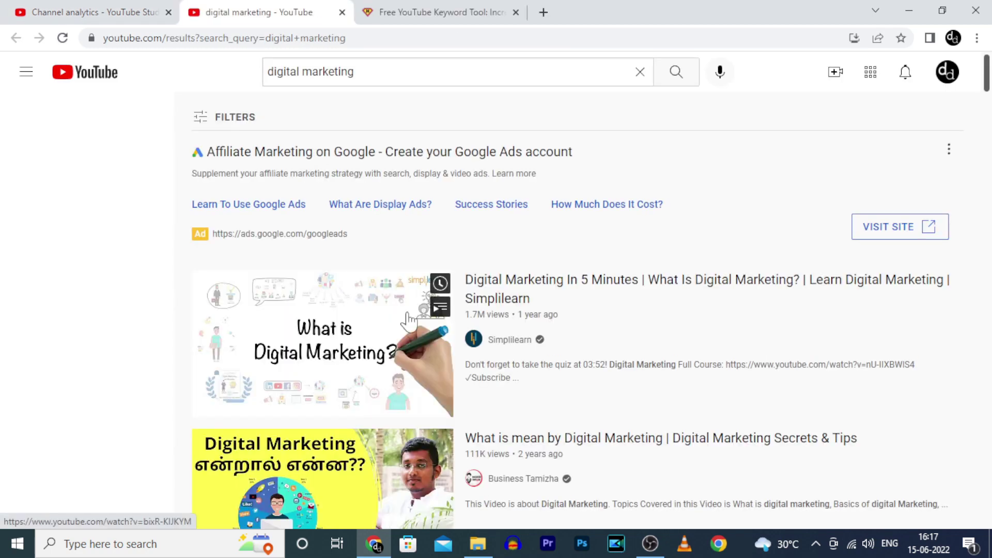
pyautogui.scroll(-5, 567, 281)
pyautogui.scroll(-10, 568, 281)
pyautogui.hotkey('ctrl', 'w')
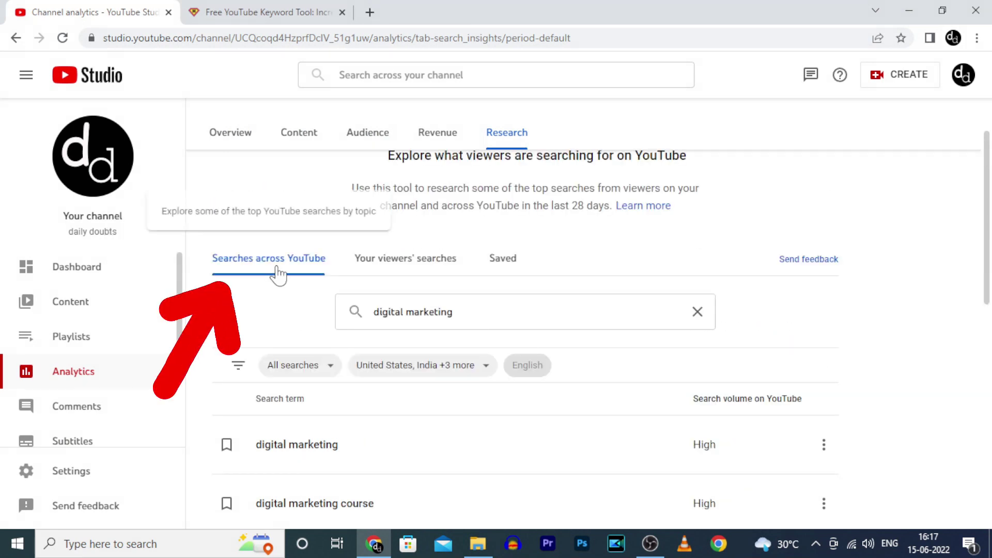
# Filter the digital marketing searches across YouTube to content gaps only
pyautogui.click(277, 272)
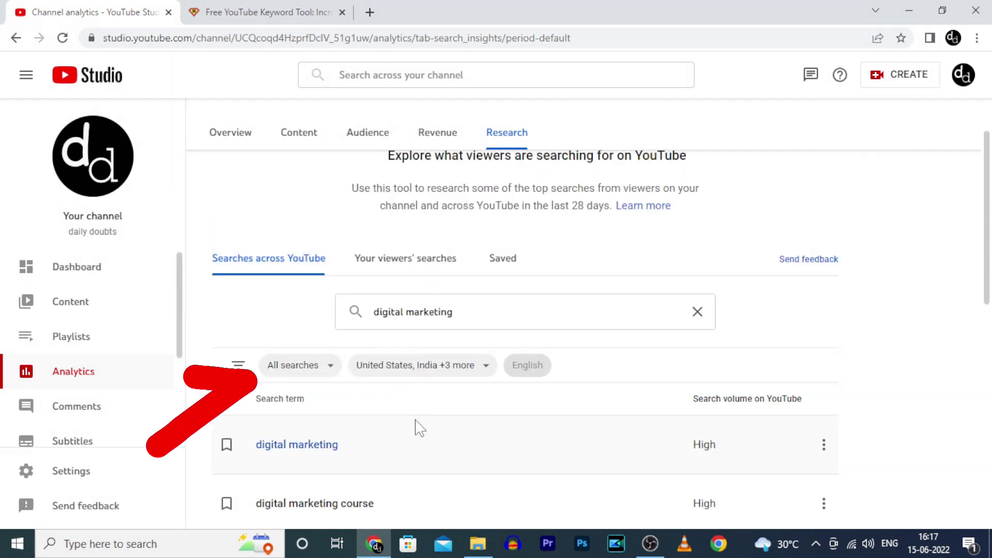
pyautogui.click(326, 370)
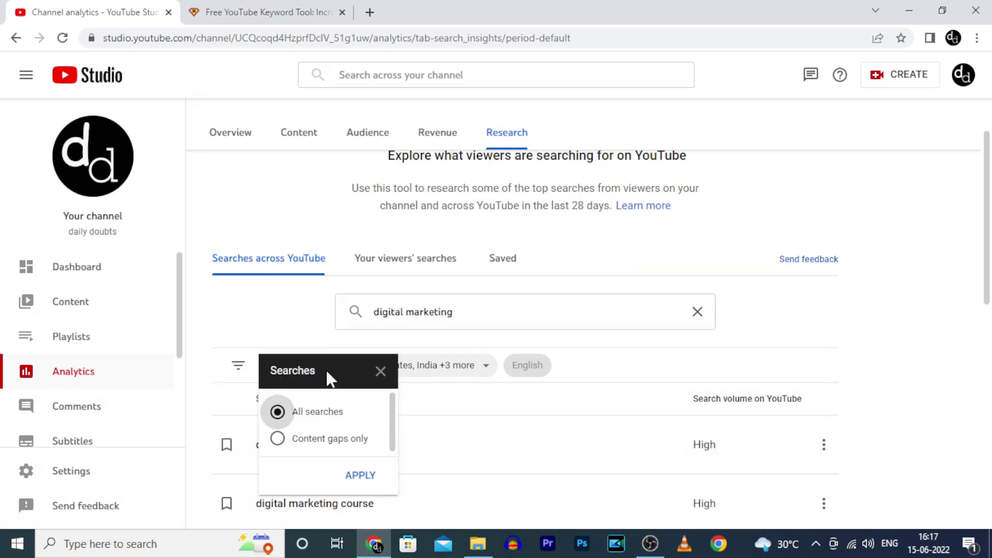
pyautogui.click(277, 441)
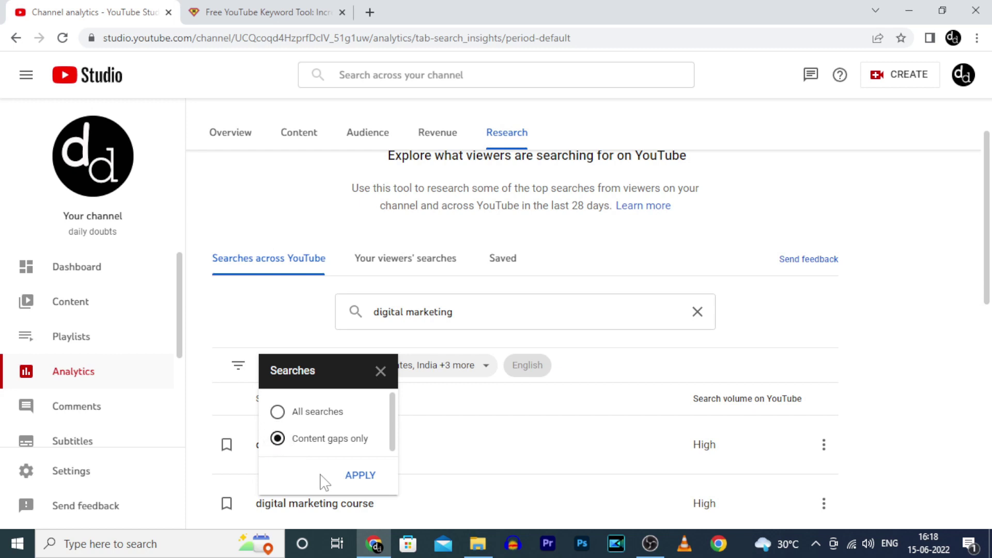
pyautogui.click(360, 475)
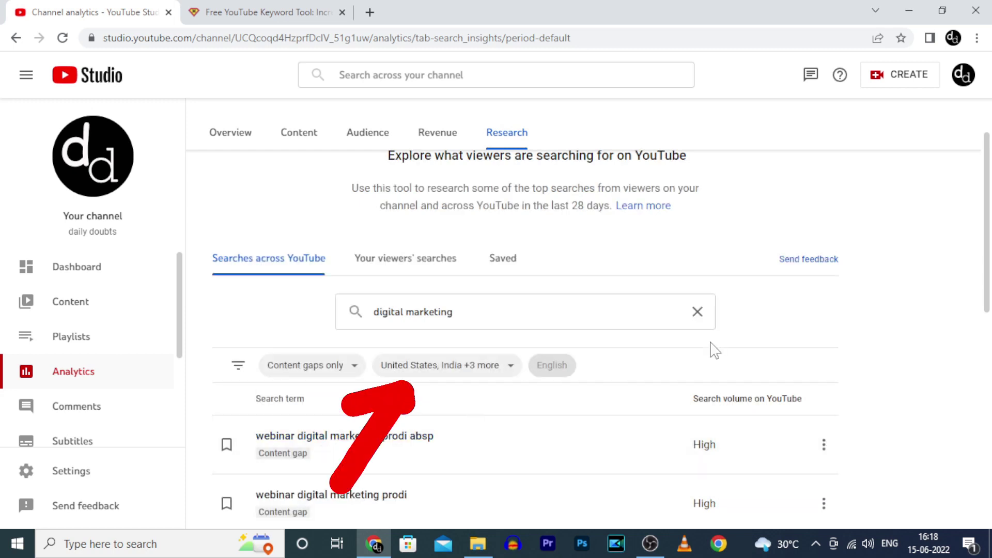
# Check the geography filter options and examine the content-gap search terms for digital marketing, including their search volumes and the content gap explanation
pyautogui.click(479, 371)
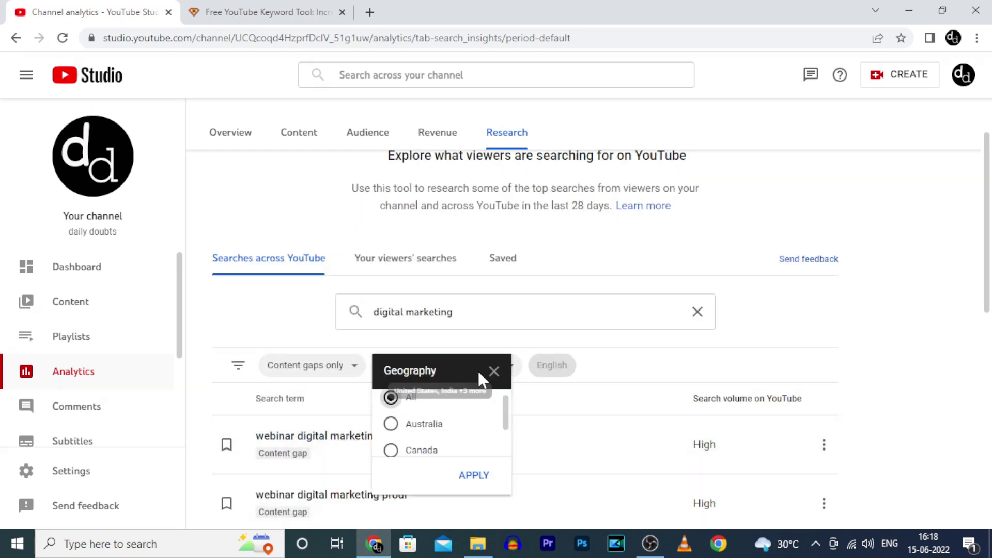
pyautogui.scroll(-1, 504, 403)
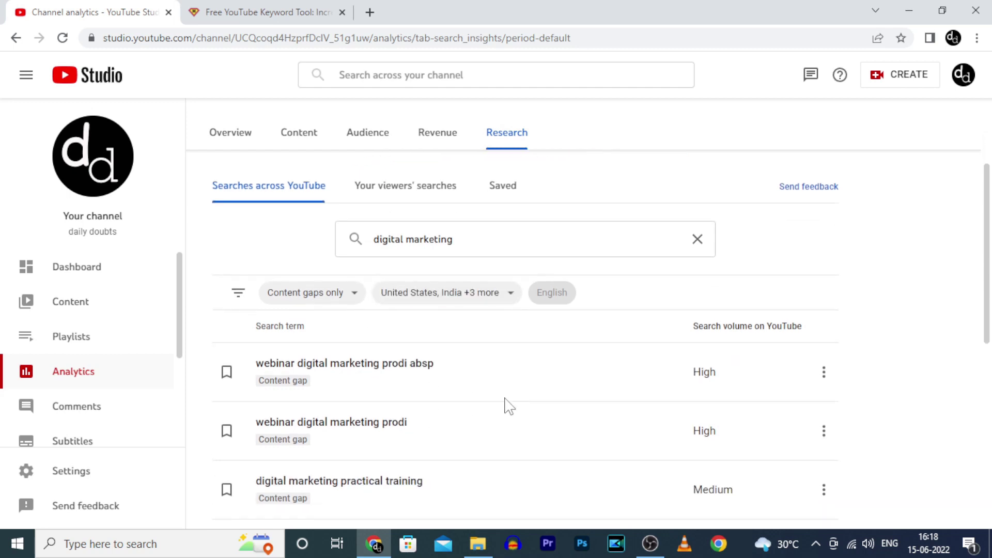
pyautogui.scroll(-7, 511, 406)
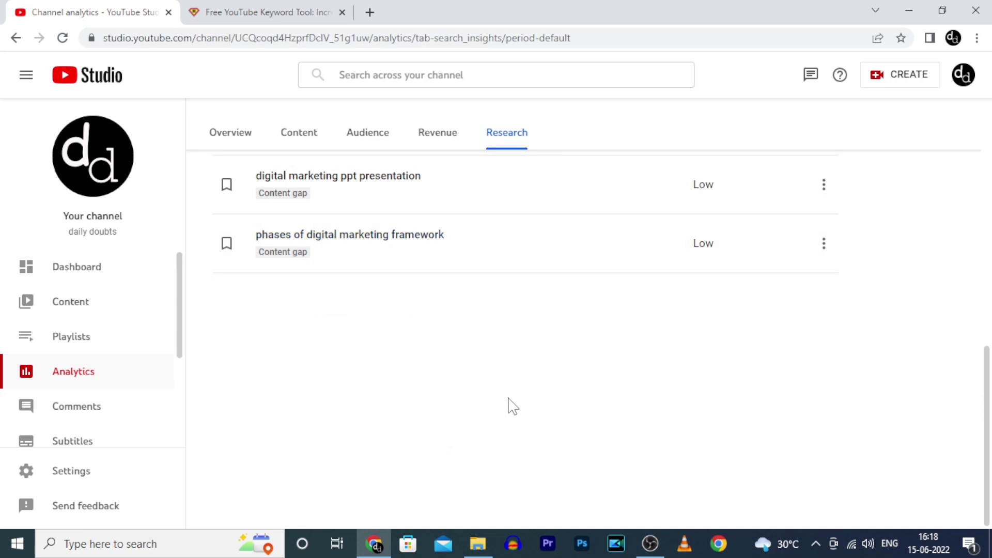
pyautogui.scroll(7, 512, 406)
pyautogui.scroll(-3, 512, 405)
pyautogui.scroll(-1, 513, 406)
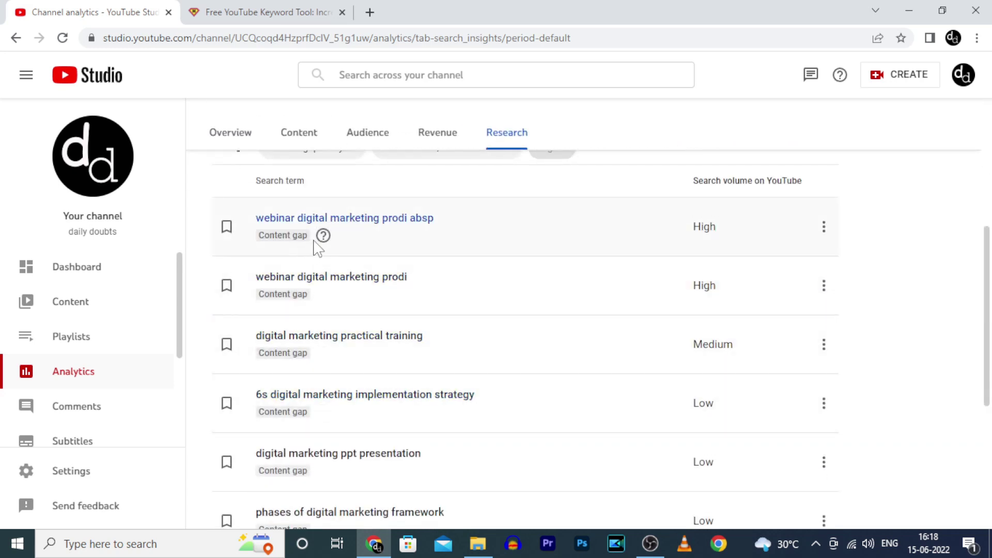
pyautogui.moveTo(324, 238)
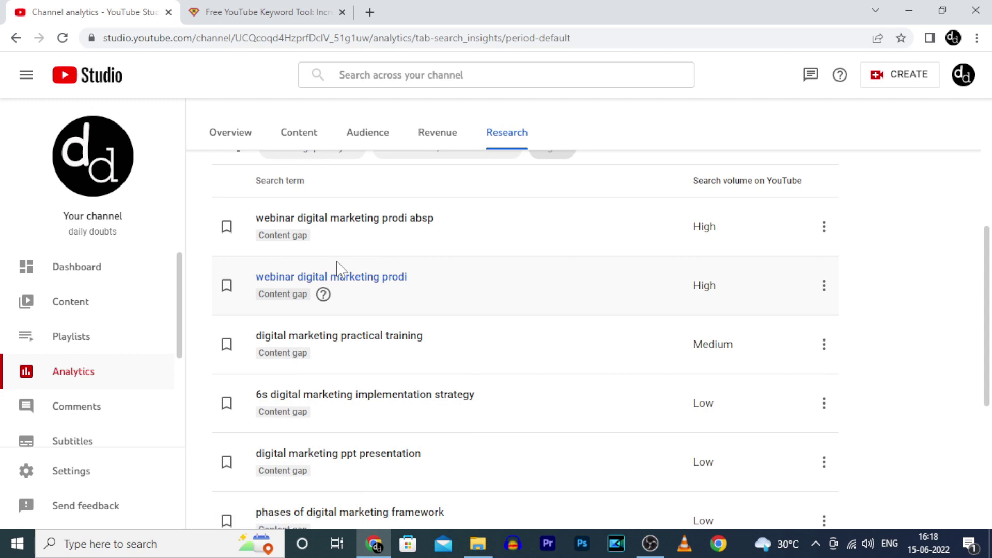
pyautogui.scroll(4, 538, 258)
pyautogui.scroll(2, 540, 305)
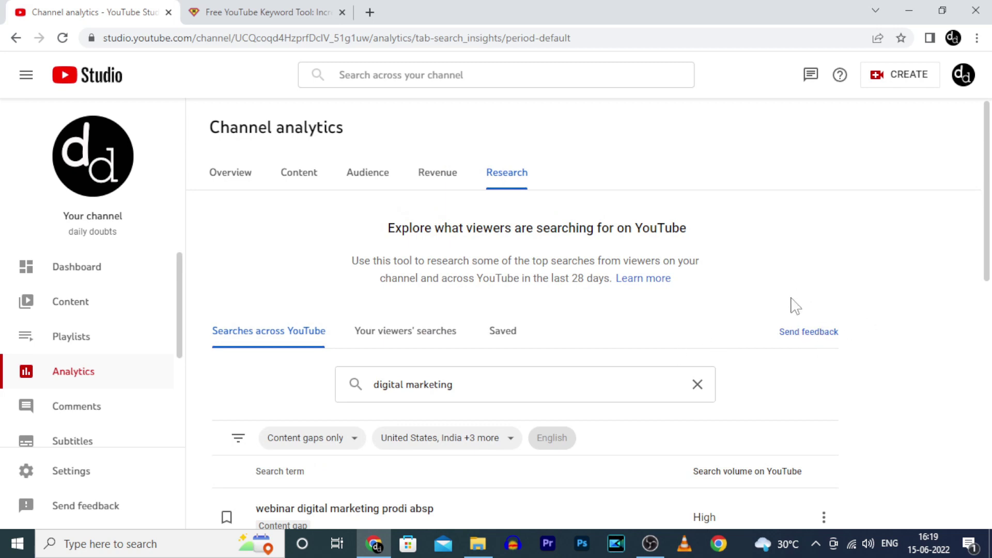
pyautogui.scroll(-4, 826, 387)
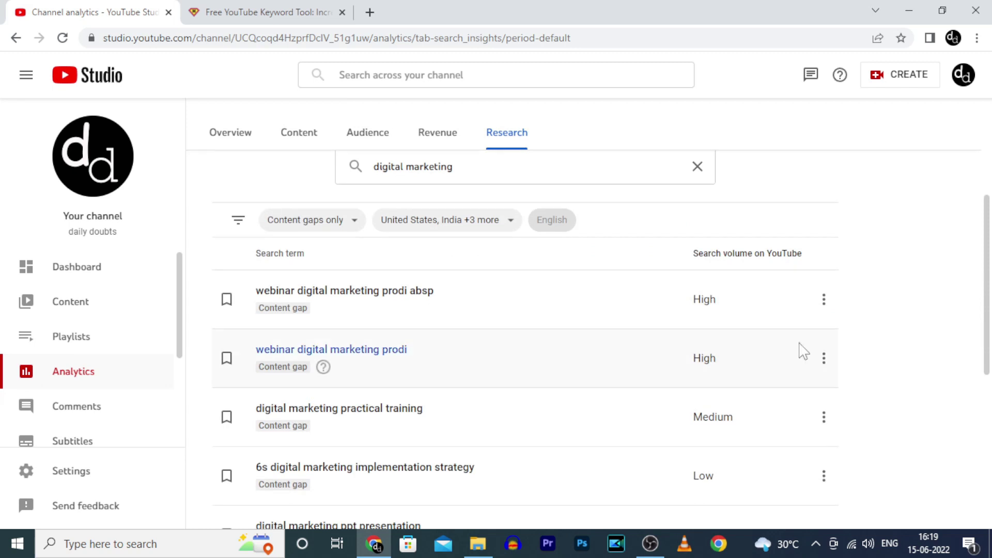